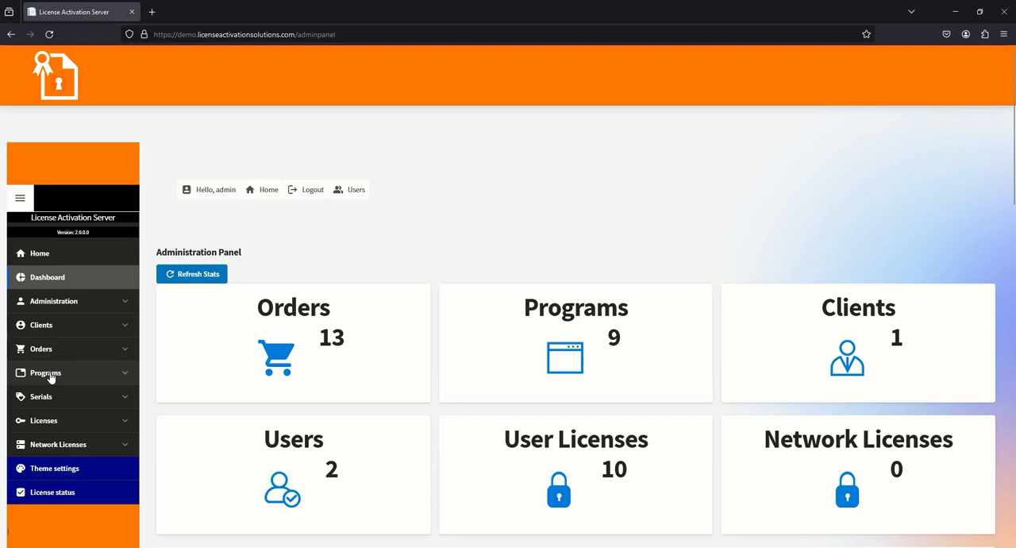
# Start adding a new program from the programs list and enter Demo7 as its program ID
pyautogui.click(49, 373)
pyautogui.click(48, 394)
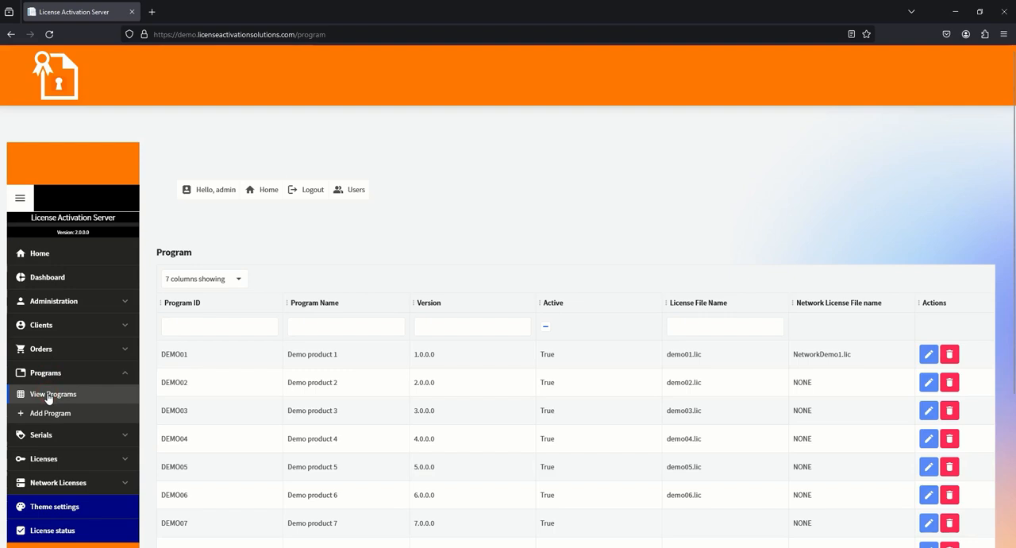
pyautogui.click(50, 412)
pyautogui.click(191, 277)
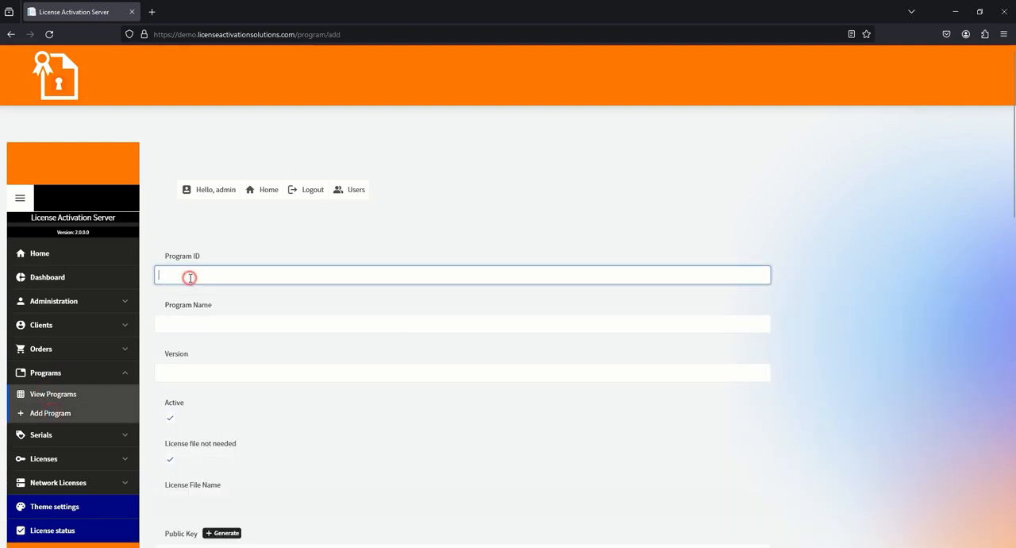
pyautogui.write('Demo7')
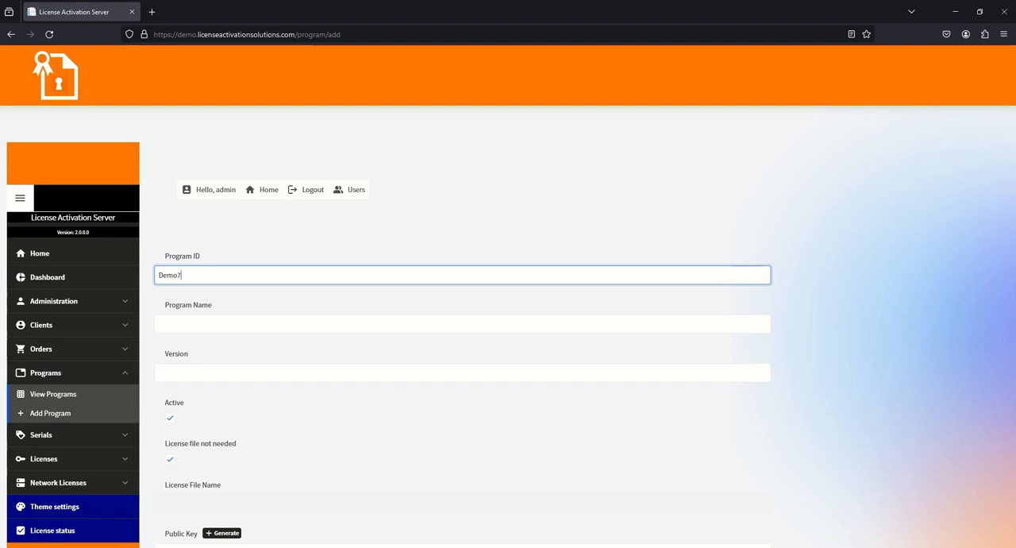
# Enter AC Software as the program name and 1.0 as the version
pyautogui.click(179, 322)
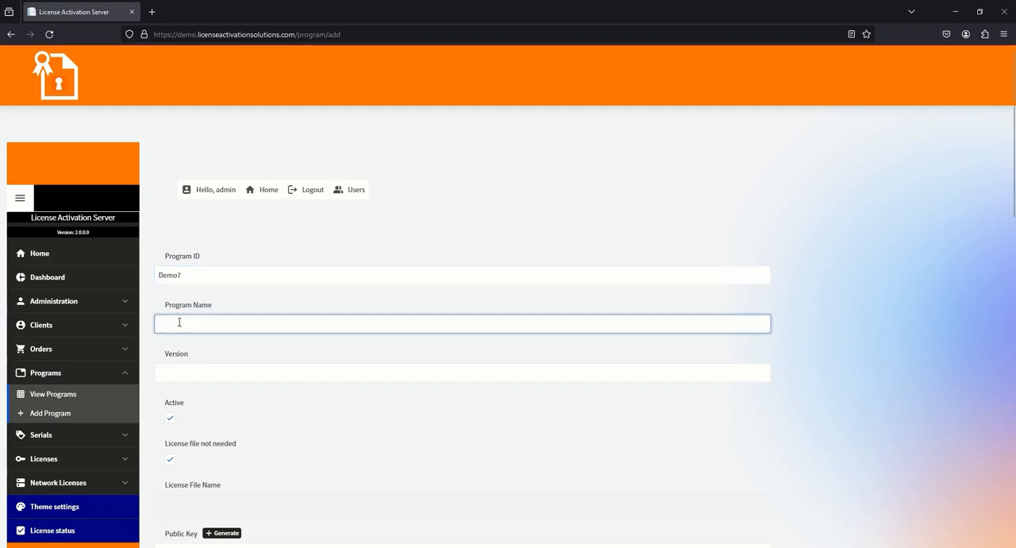
pyautogui.write('A')
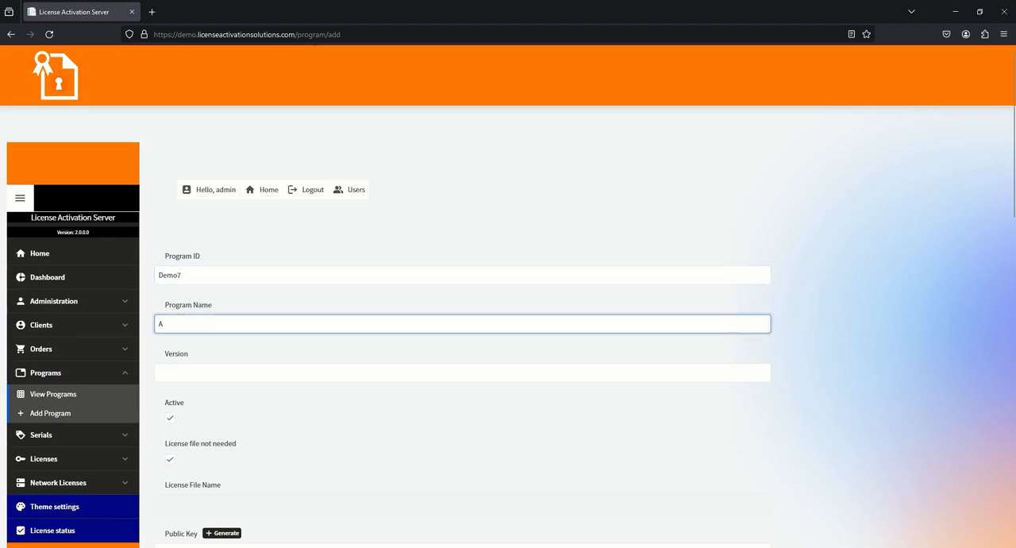
pyautogui.write('C Software')
pyautogui.click(159, 371)
pyautogui.write('1.')
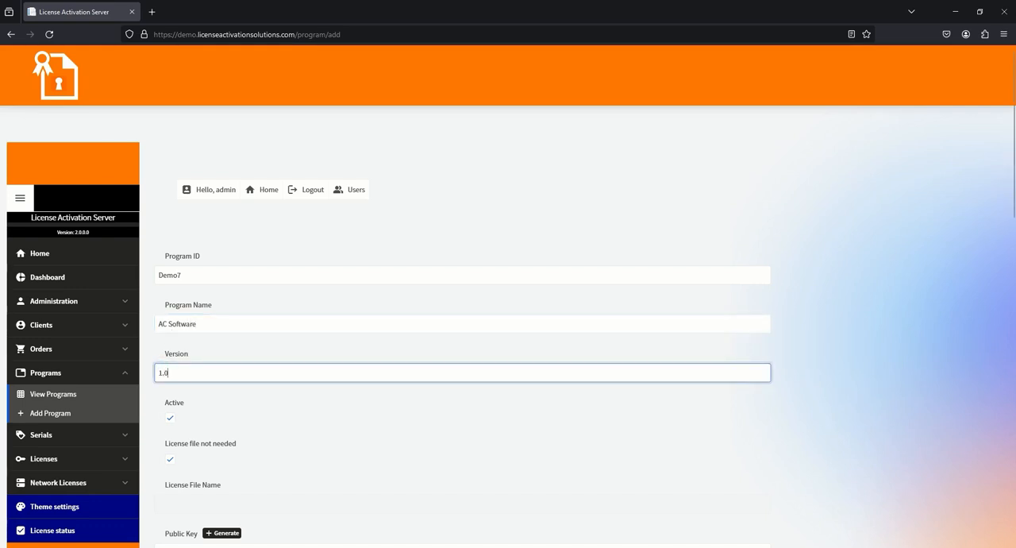
# Generate the public and private key pair and the seed value for the new program
pyautogui.scroll(-3, 230, 365)
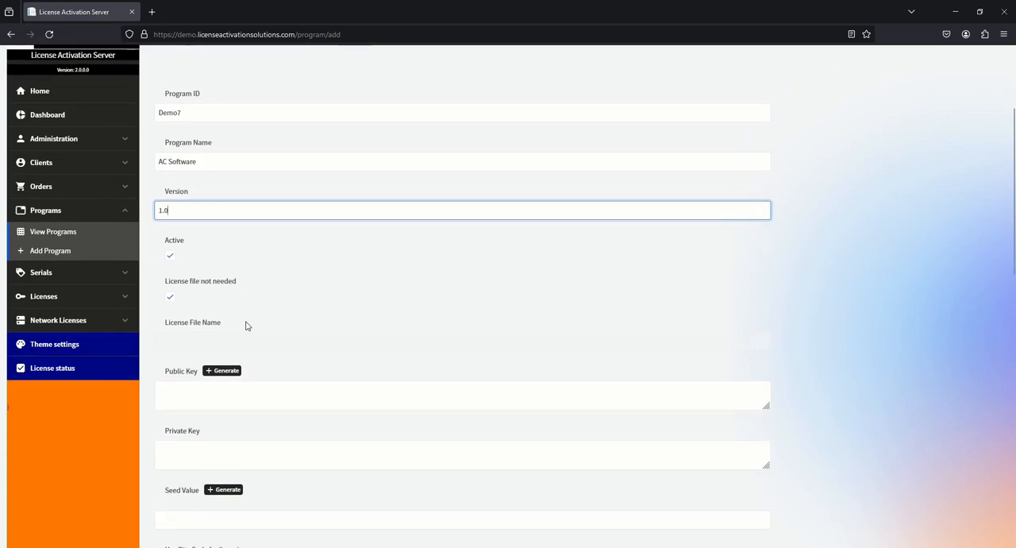
pyautogui.scroll(-1, 246, 325)
pyautogui.click(210, 318)
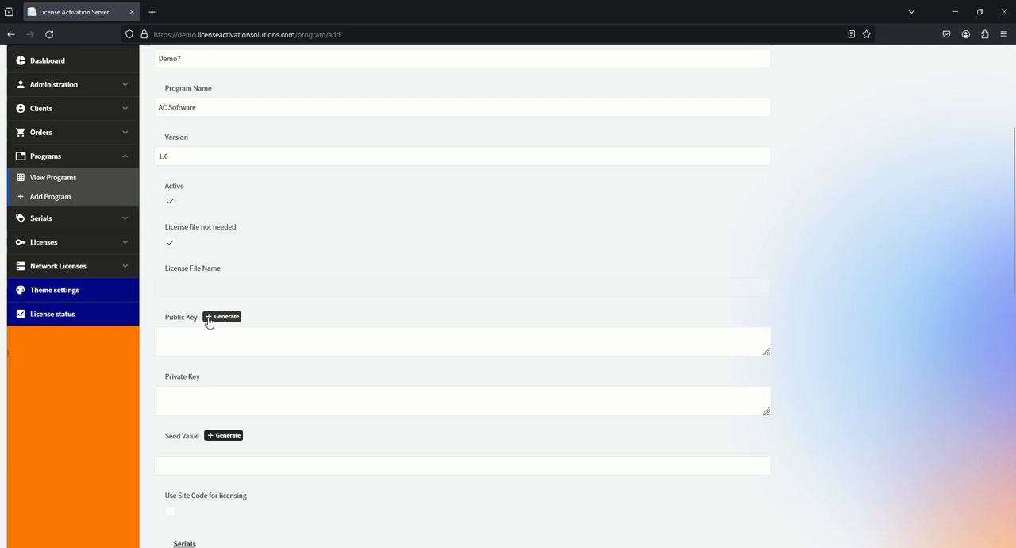
pyautogui.click(209, 319)
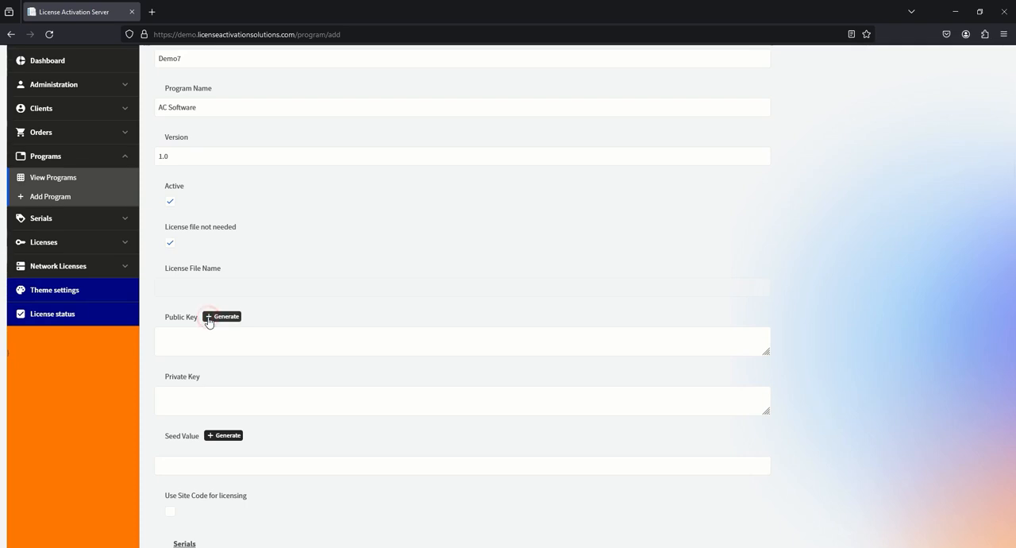
pyautogui.scroll(-5, 238, 337)
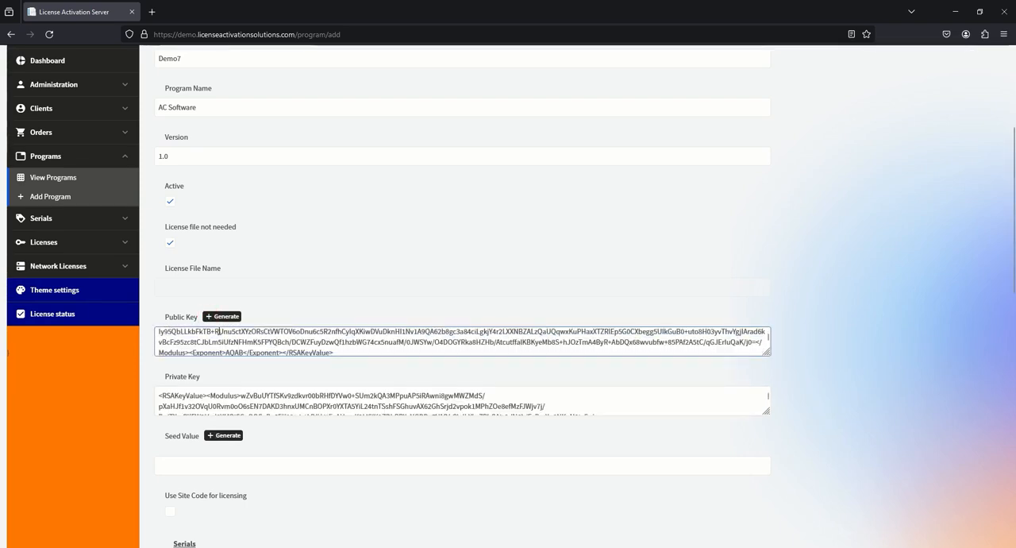
pyautogui.click(211, 329)
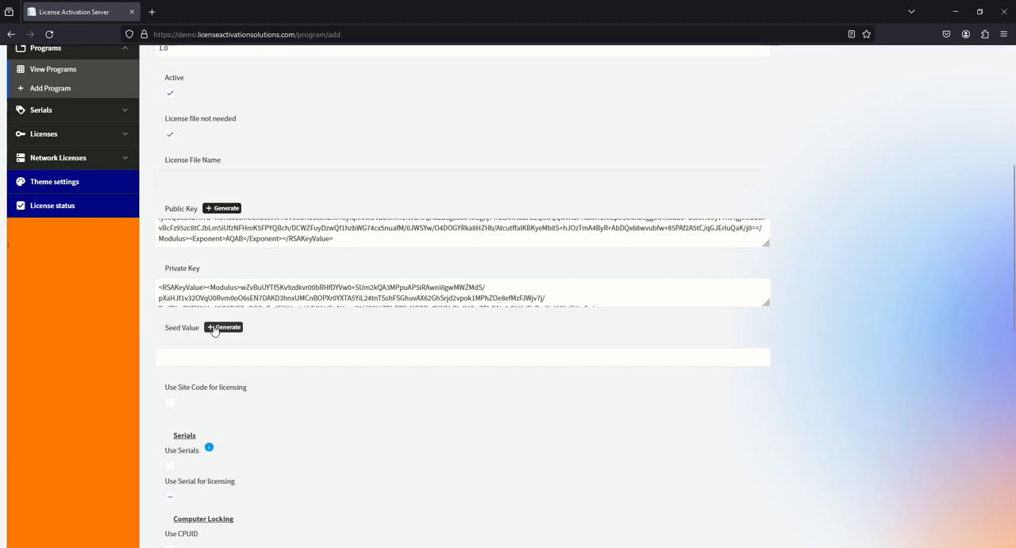
pyautogui.click(213, 334)
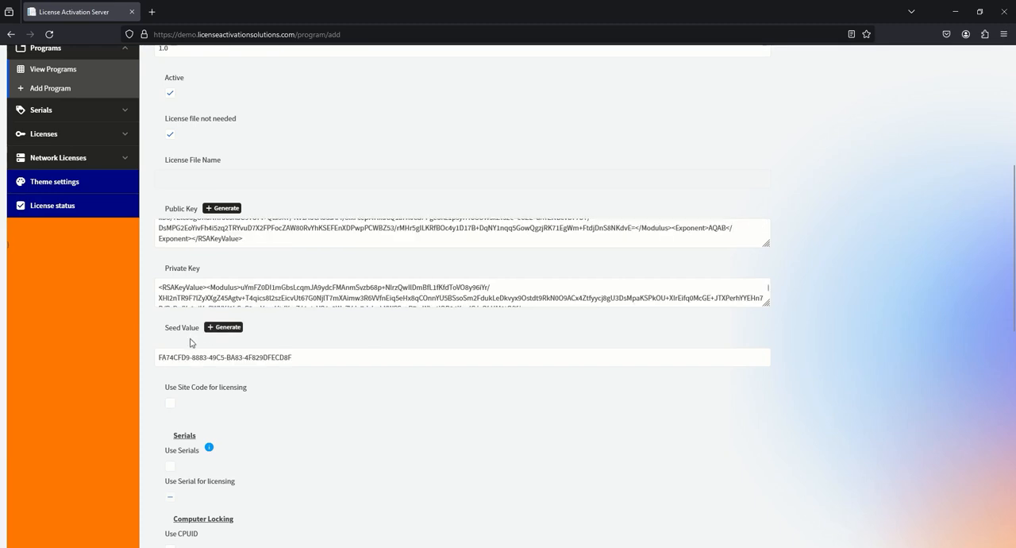
# Enable the use of serials and lock licenses to the computer's CPUID and motherboard ID
pyautogui.scroll(-3, 249, 322)
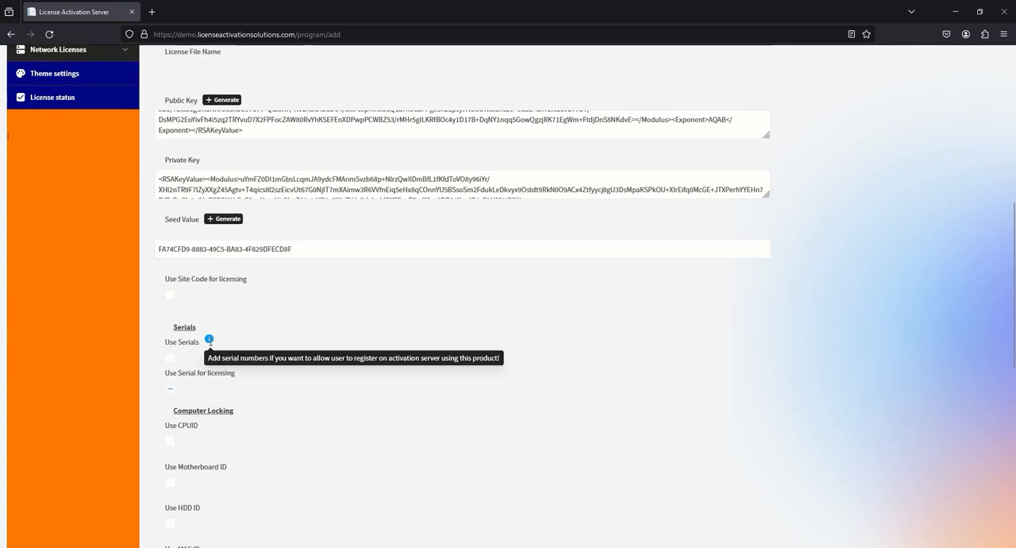
pyautogui.click(170, 359)
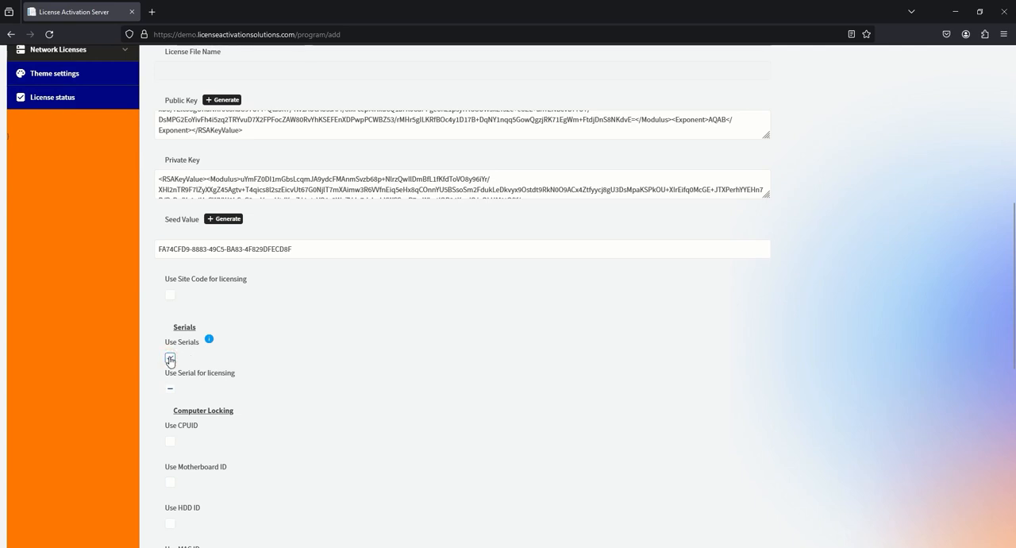
pyautogui.scroll(-3, 171, 359)
pyautogui.click(172, 333)
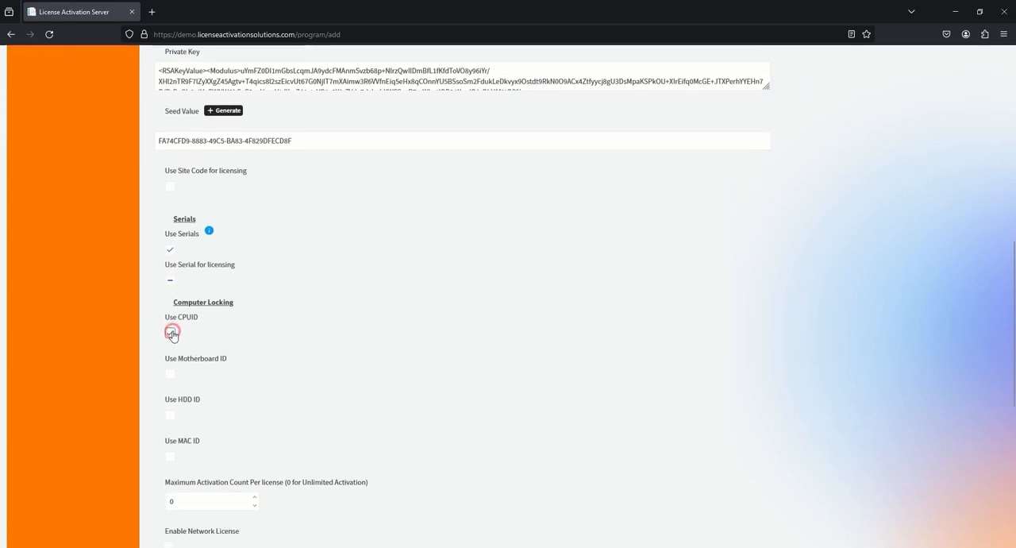
pyautogui.click(171, 372)
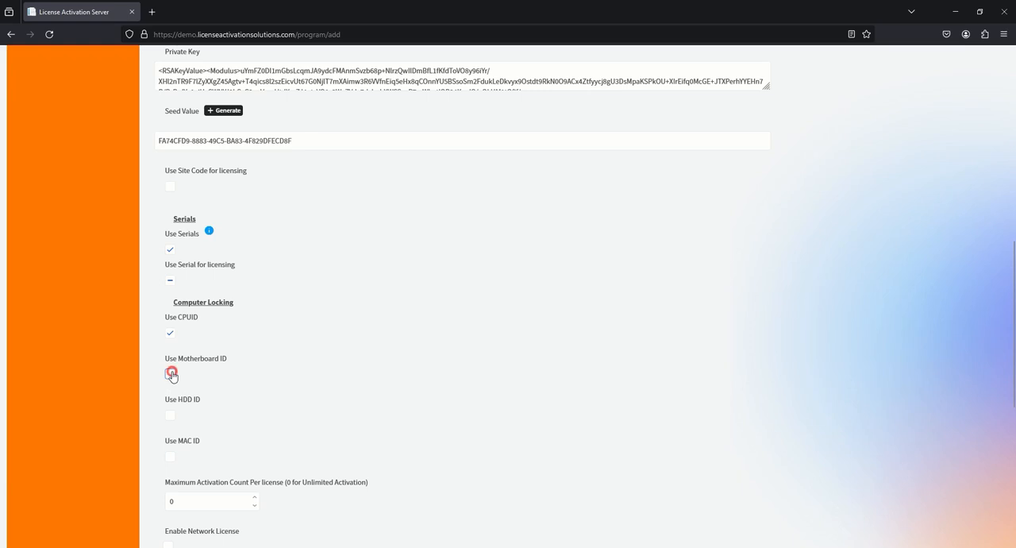
# Set the maximum activation count per license to 1 and enable network licensing with the license file name demo7.lic
pyautogui.scroll(-4, 243, 377)
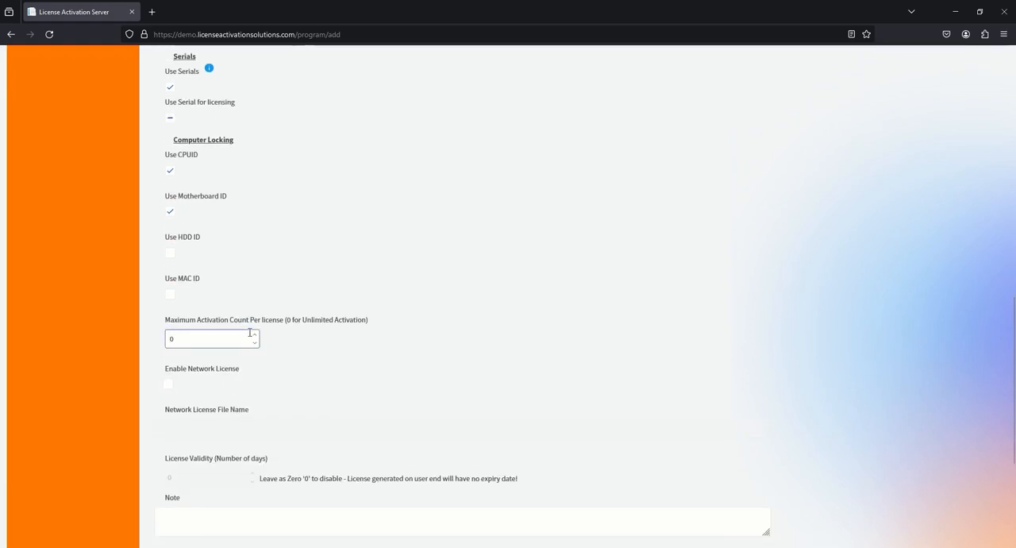
pyautogui.click(255, 334)
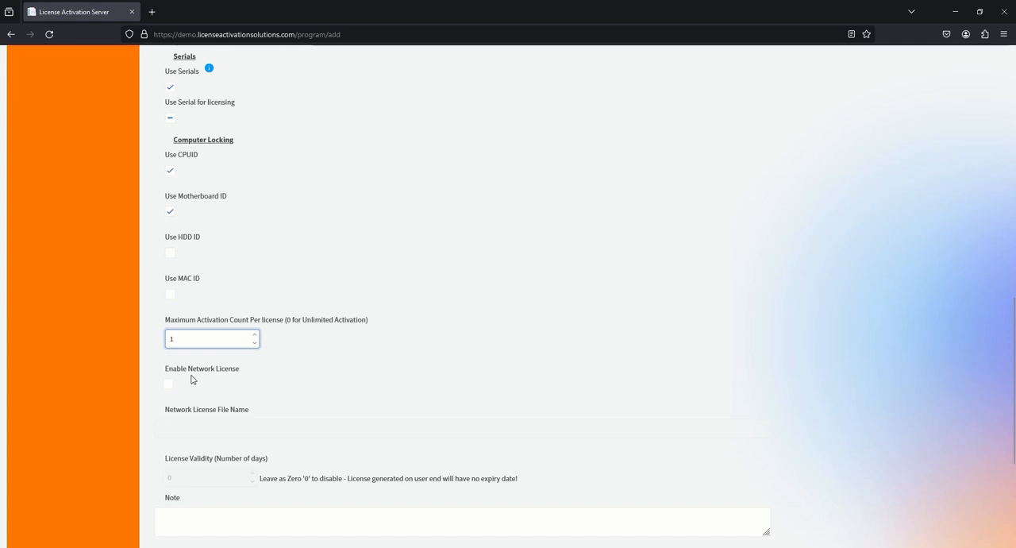
pyautogui.click(168, 385)
pyautogui.click(177, 425)
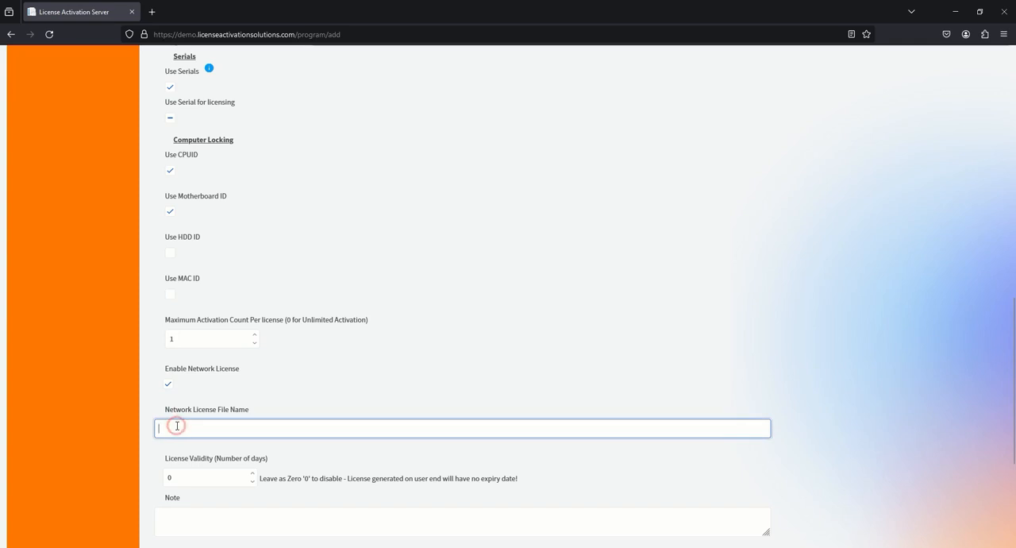
pyautogui.write('demo7.lic')
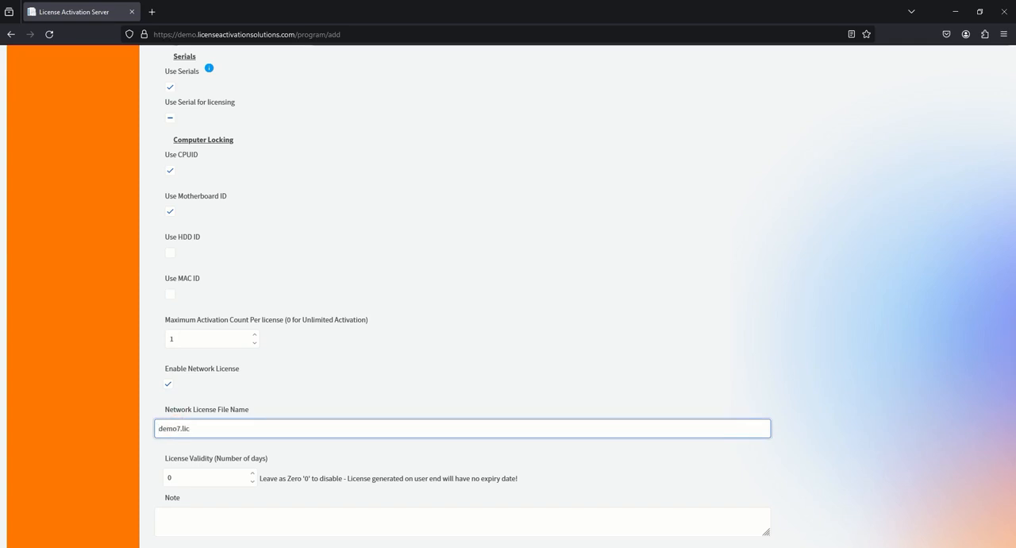
# Set the license validity to 7 days and save the new program
pyautogui.scroll(-2, 183, 411)
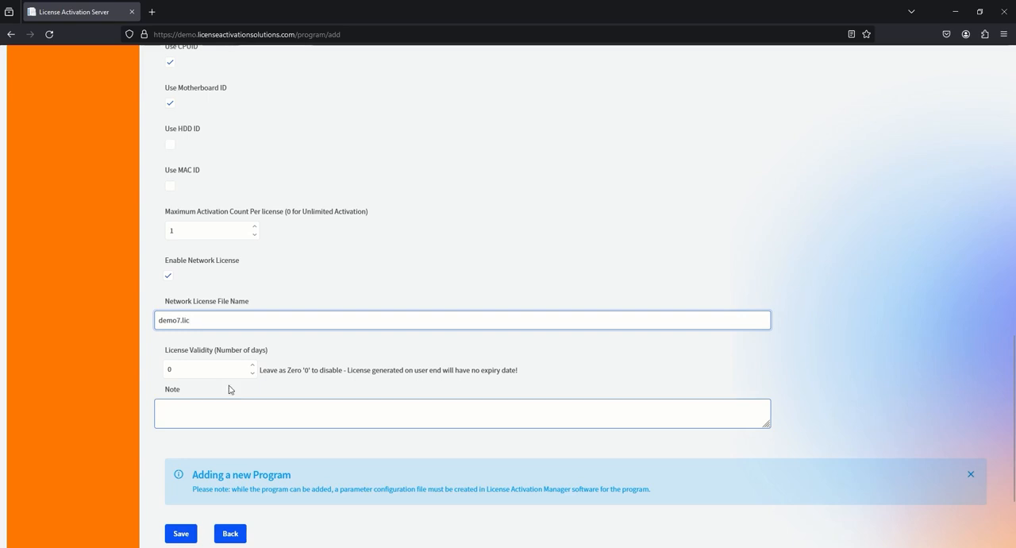
pyautogui.click(253, 365)
pyautogui.click(254, 365)
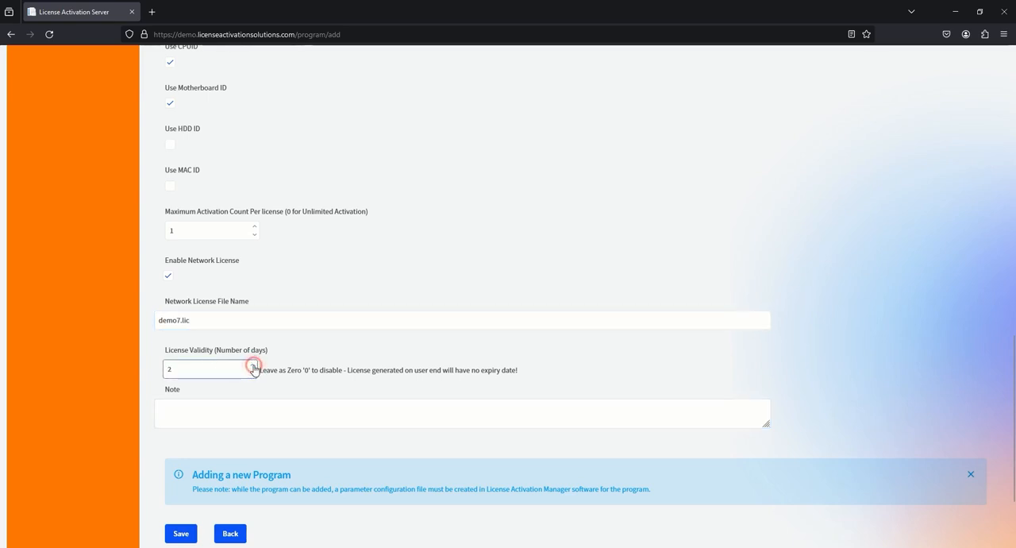
pyautogui.click(253, 365)
pyautogui.click(254, 365)
pyautogui.click(253, 365)
pyautogui.click(254, 365)
pyautogui.click(253, 365)
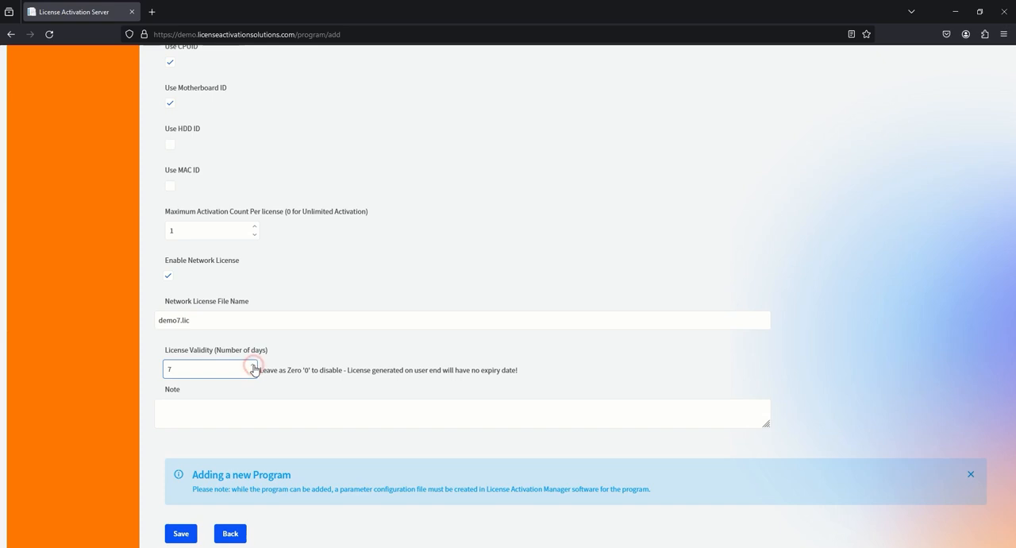
pyautogui.scroll(-3, 248, 361)
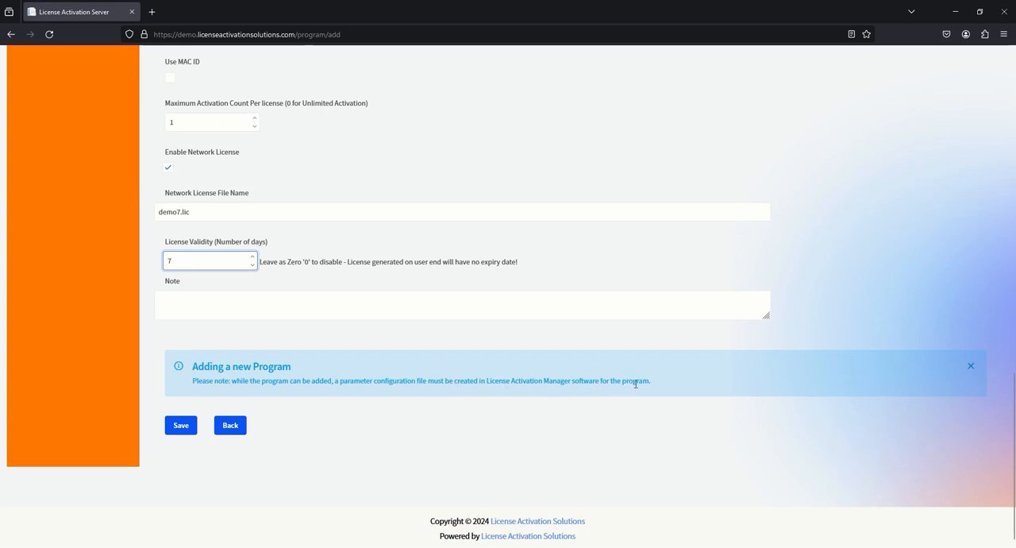
pyautogui.click(183, 428)
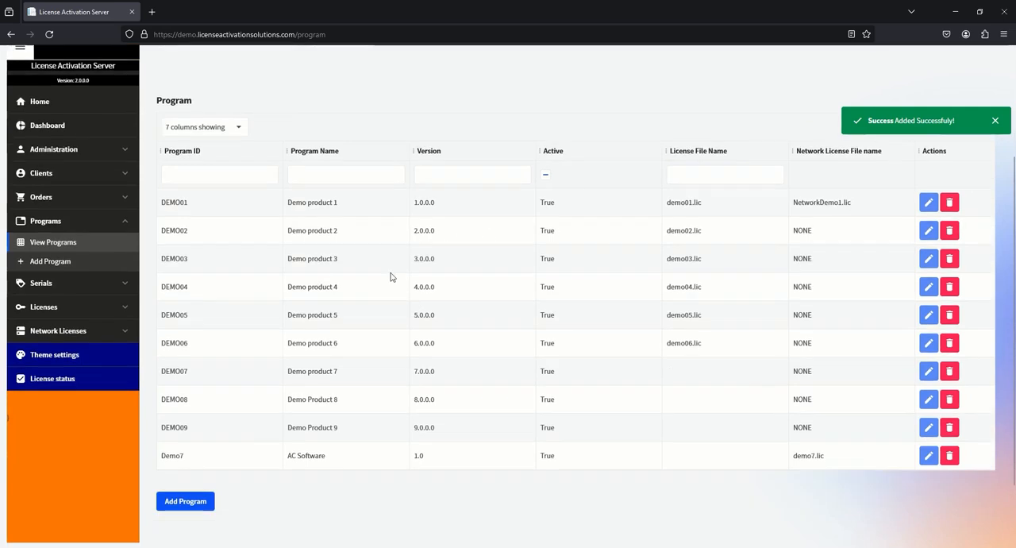
# Edit the Demo7 program to disable its network license and set the maximum activation count to 0, saving the changes
pyautogui.scroll(-2, 391, 276)
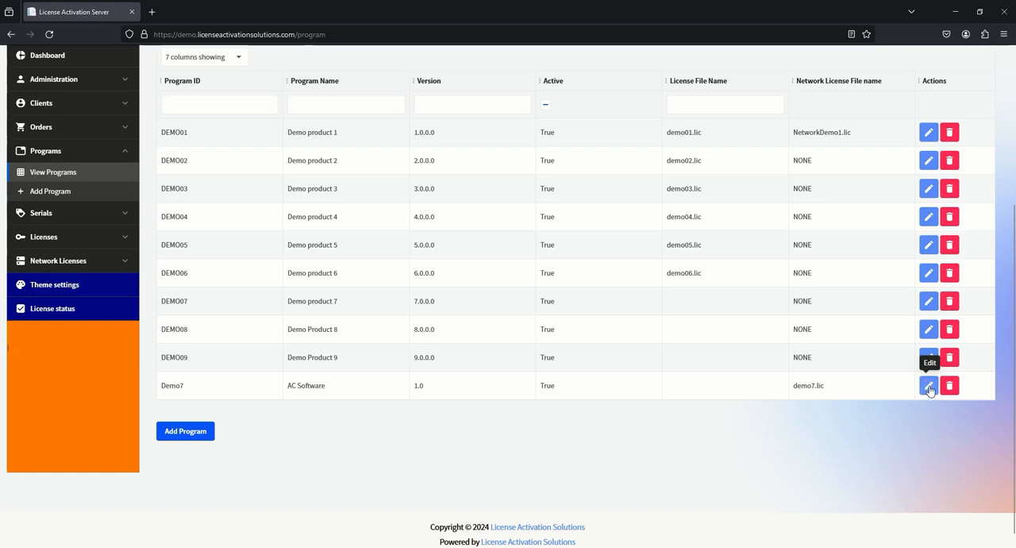
pyautogui.click(928, 386)
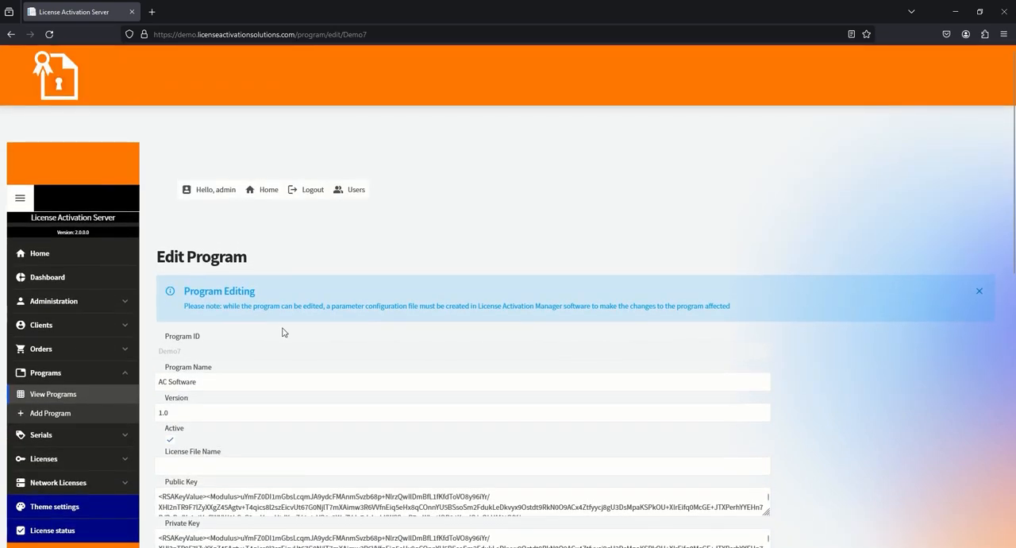
pyautogui.scroll(-5, 208, 318)
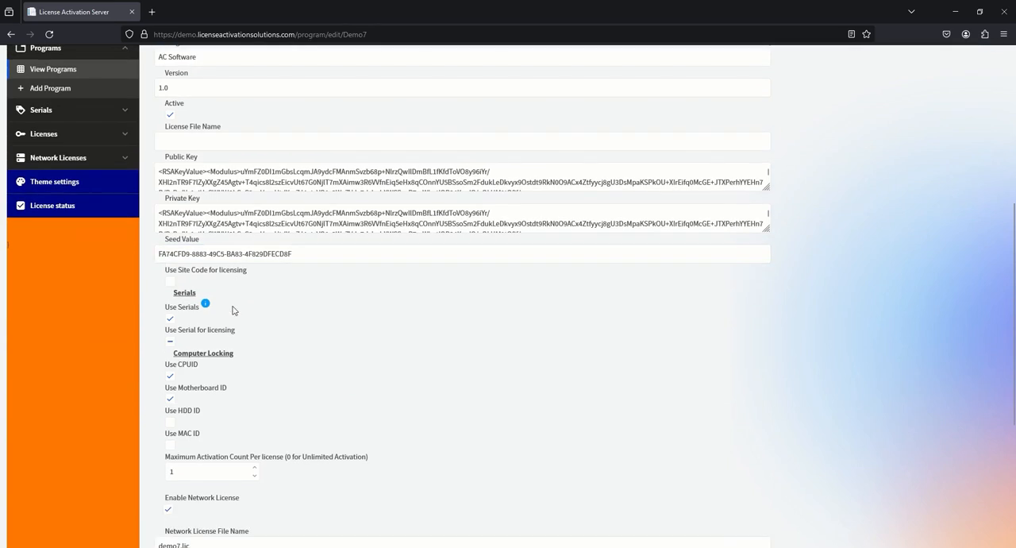
pyautogui.scroll(-2, 230, 311)
pyautogui.scroll(-1, 207, 292)
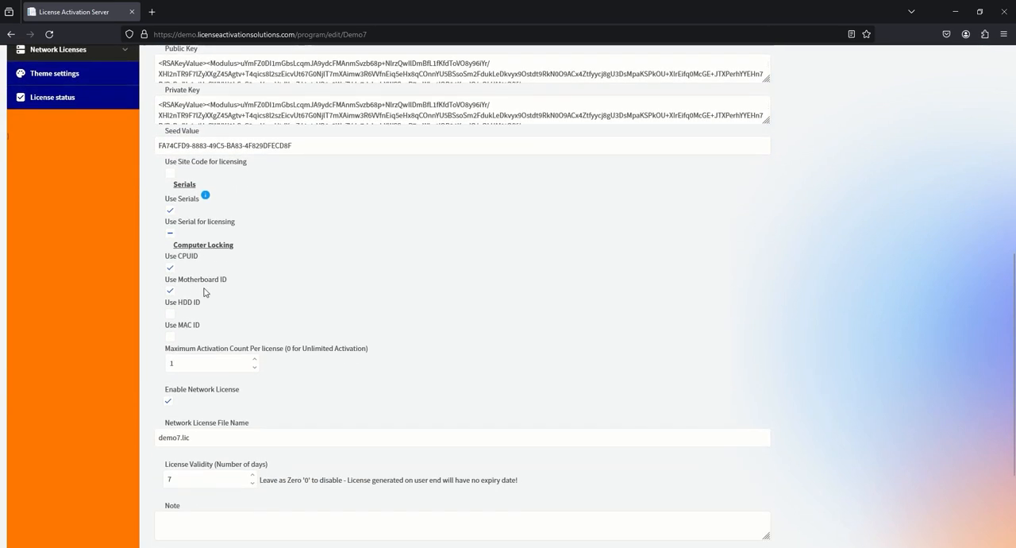
pyautogui.click(170, 403)
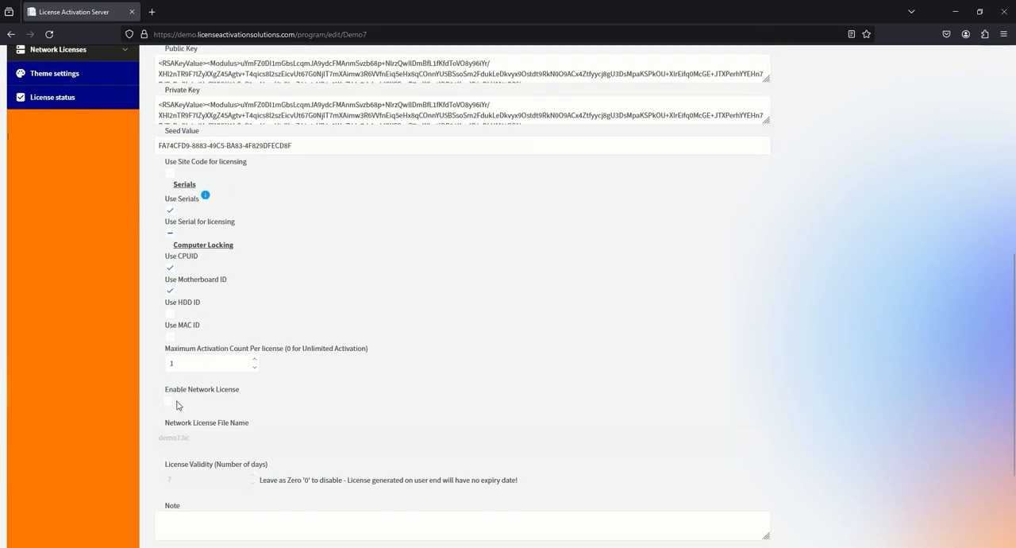
pyautogui.click(254, 367)
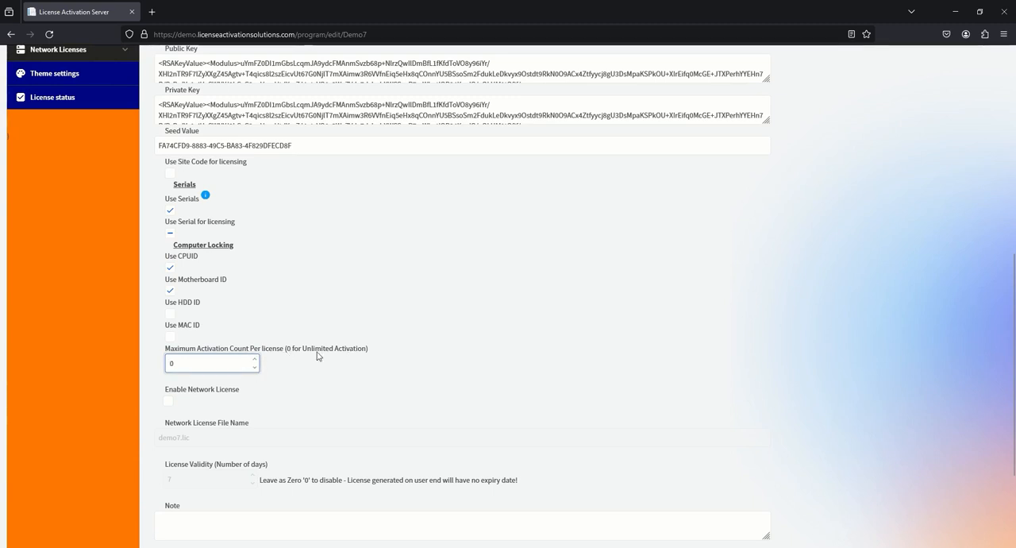
pyautogui.scroll(-3, 298, 297)
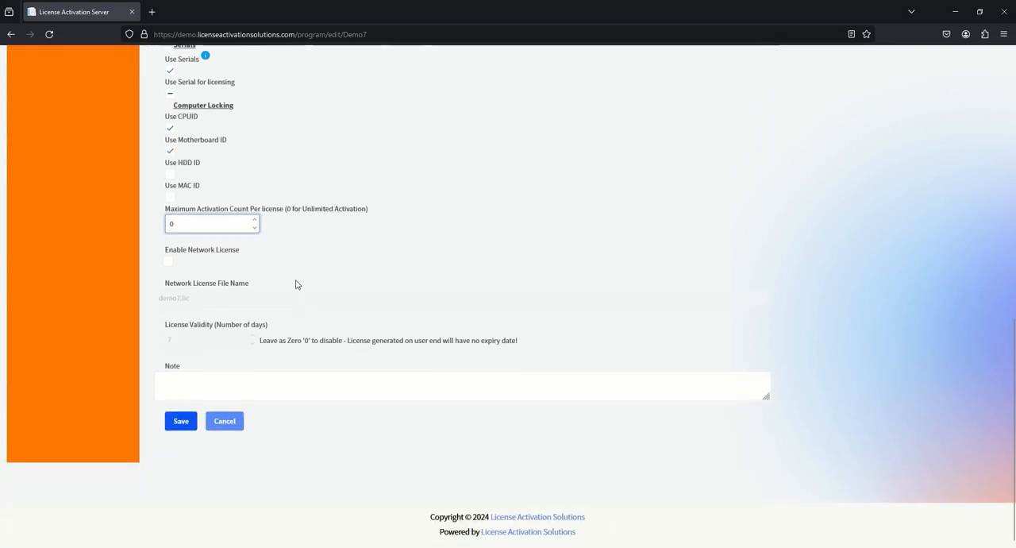
pyautogui.click(182, 422)
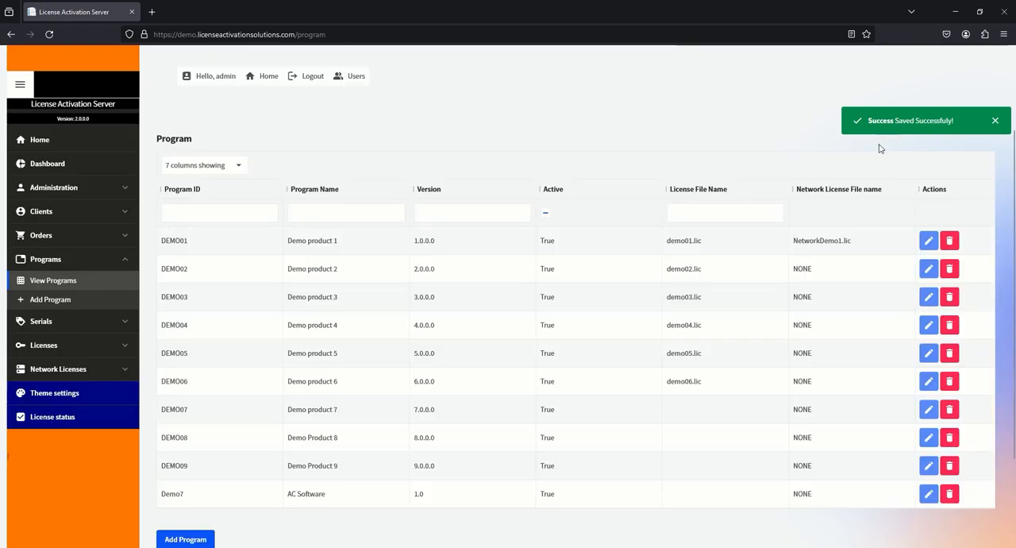
# Delete the Demo7 program from the programs list and confirm the deletion
pyautogui.scroll(-2, 683, 413)
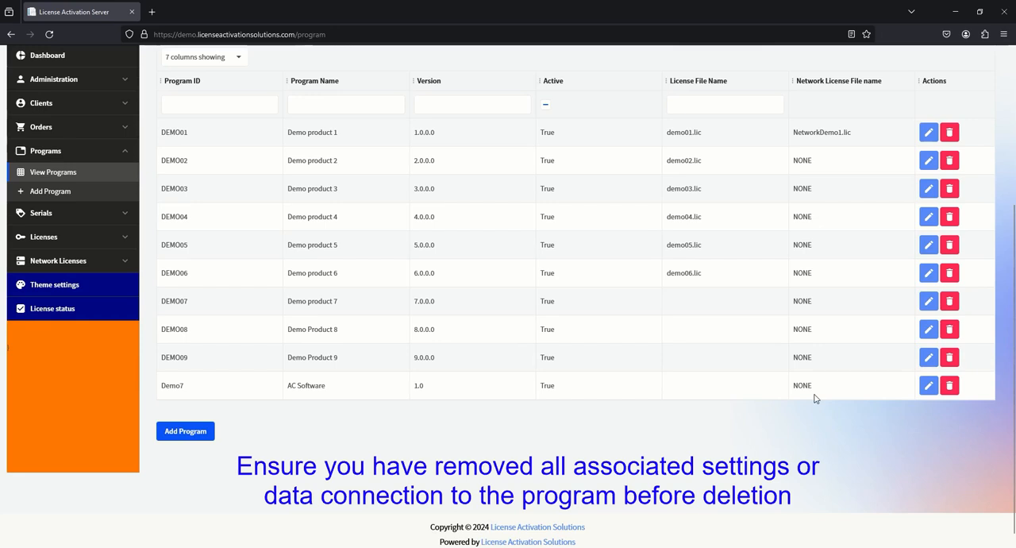
pyautogui.click(949, 385)
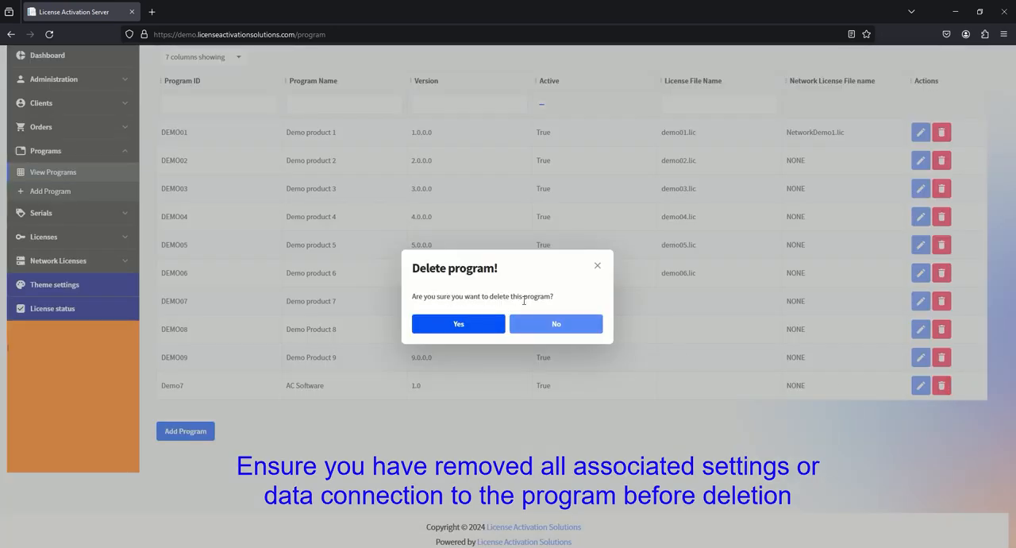
pyautogui.click(466, 329)
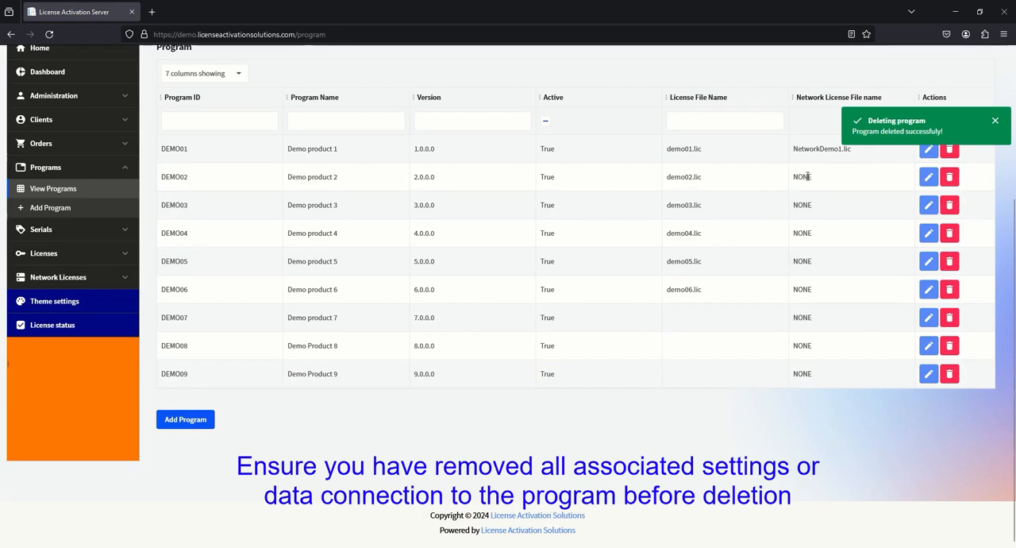